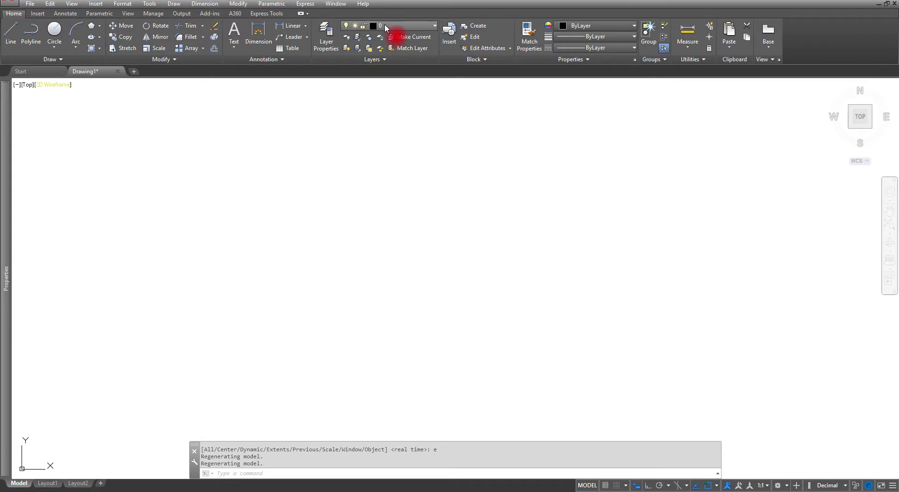
Open the Layer Properties Manager and widen the Status column so its heading is readable
left_click(325, 38)
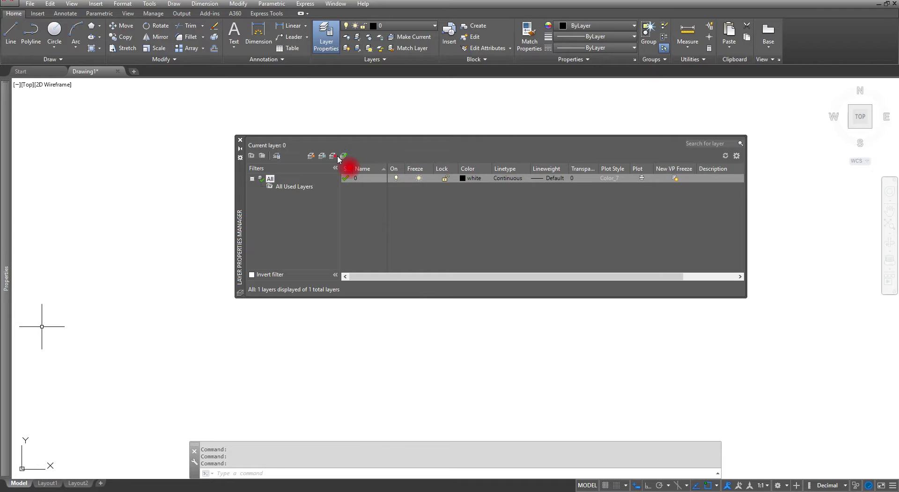
left_click(355, 178)
left_click_drag(351, 169, 370, 170)
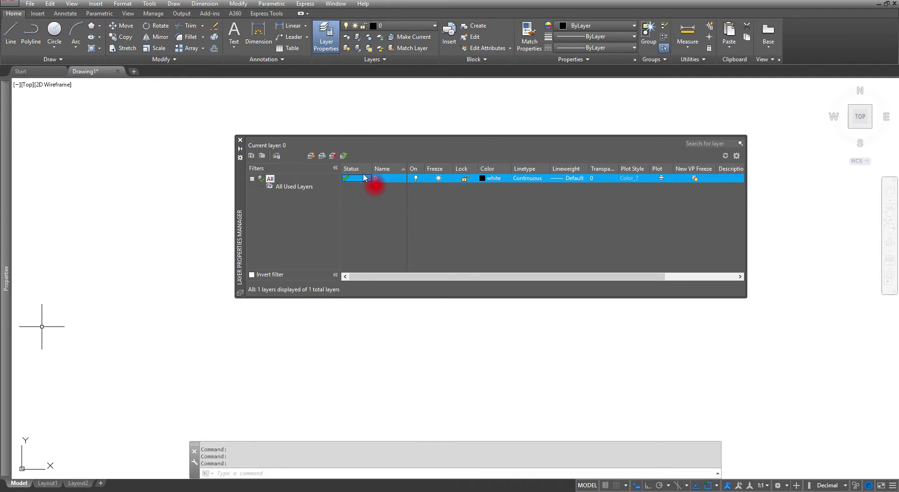
left_click_drag(371, 169, 362, 169)
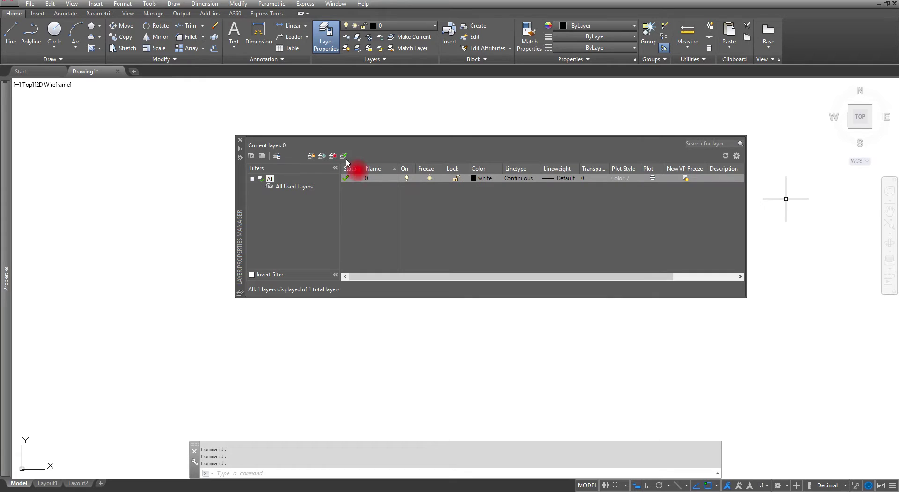
Create a new layer named hidden
left_click(311, 158)
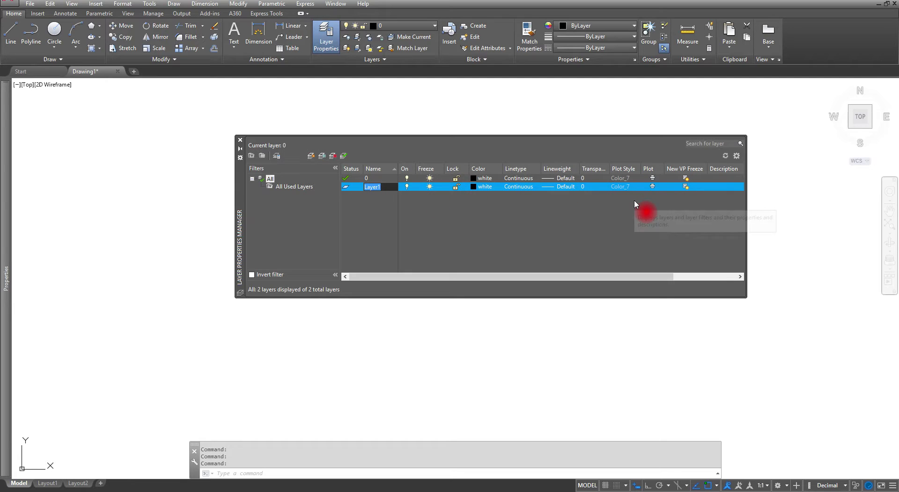
type("hidden")
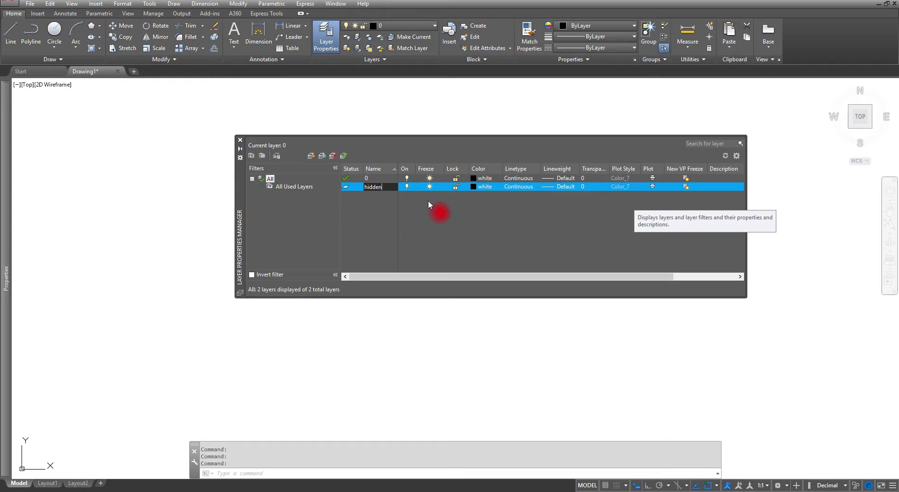
key("Return")
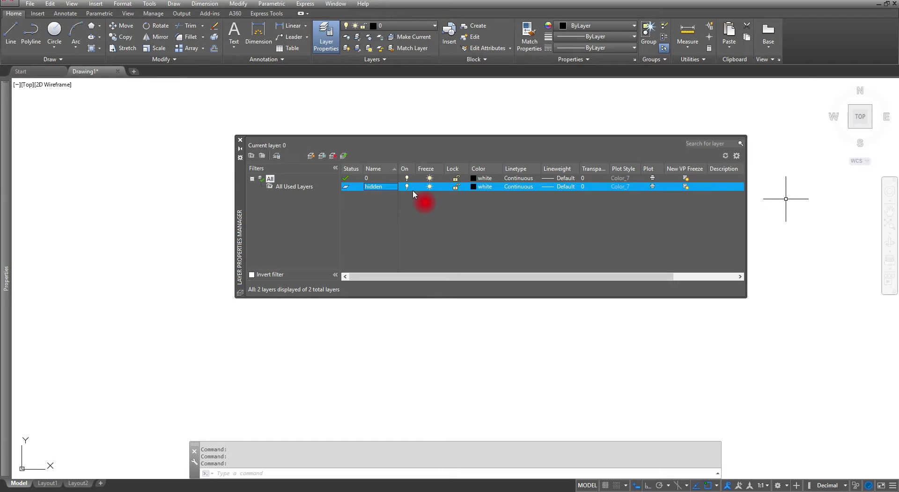
Set the hidden layer's color to red, leaving the layer unlocked
left_click(454, 187)
left_click(455, 186)
left_click(473, 187)
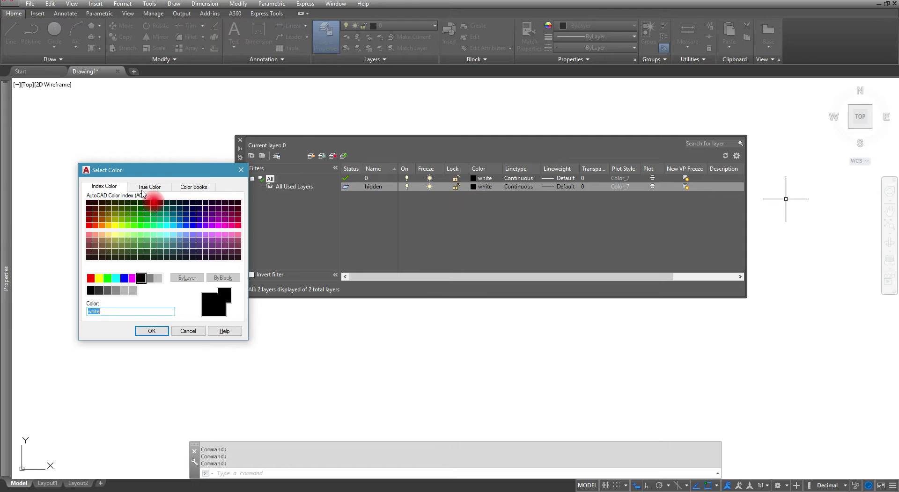
left_click(140, 279)
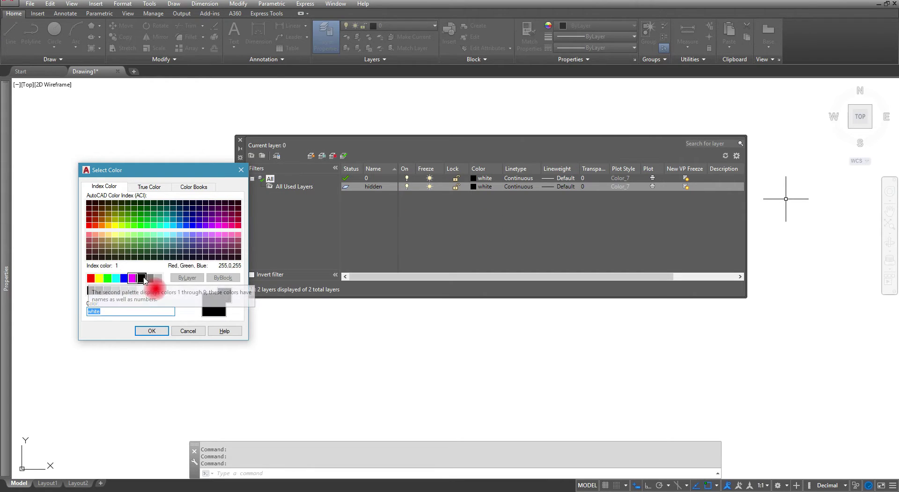
left_click(91, 279)
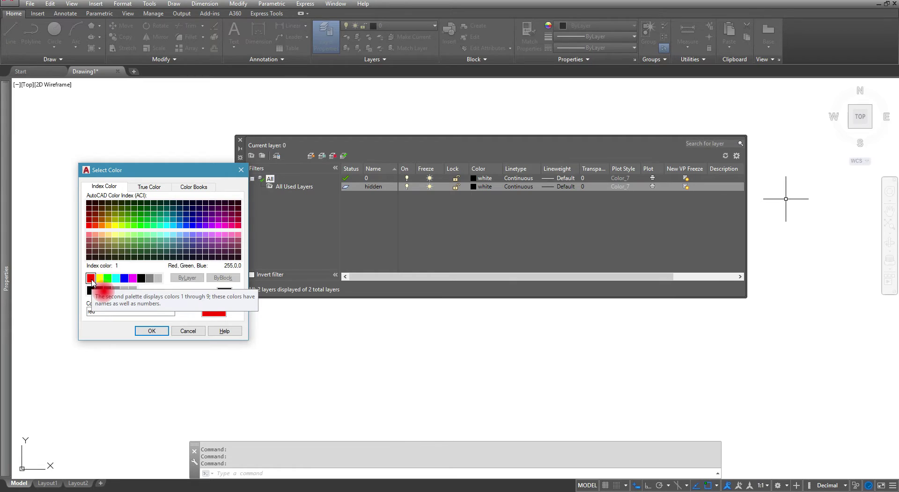
left_click(143, 332)
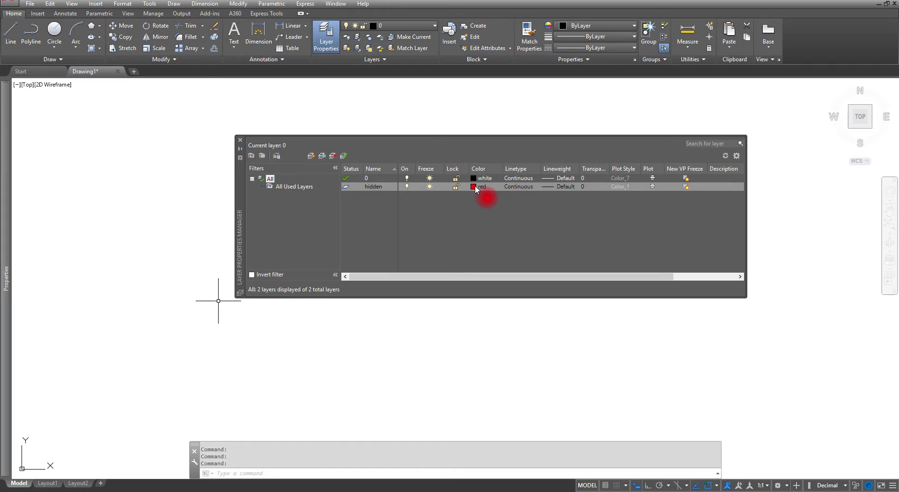
Load the HIDDEN linetype from acad.lin and assign it to the hidden layer
left_click(519, 187)
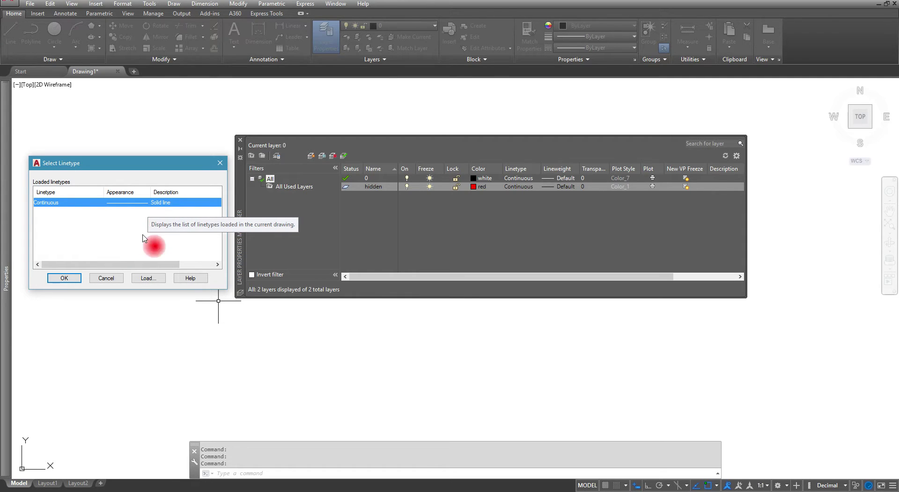
left_click(148, 278)
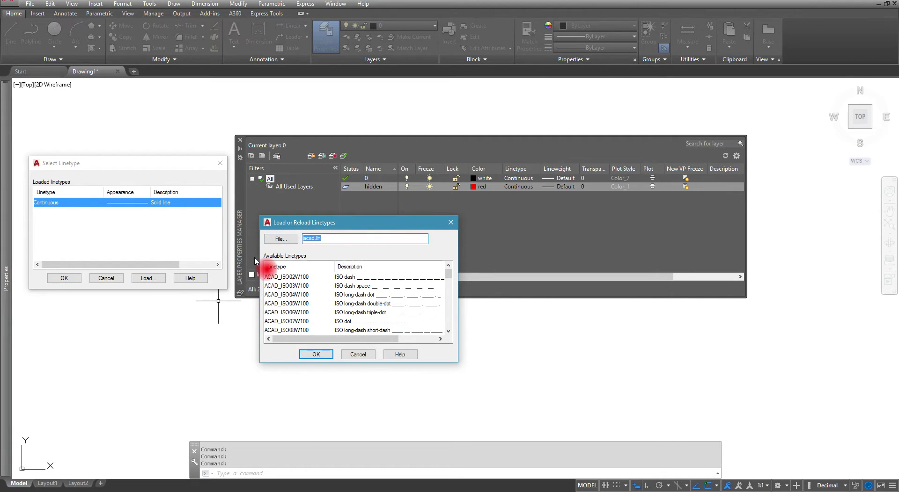
left_click_drag(448, 276, 474, 327)
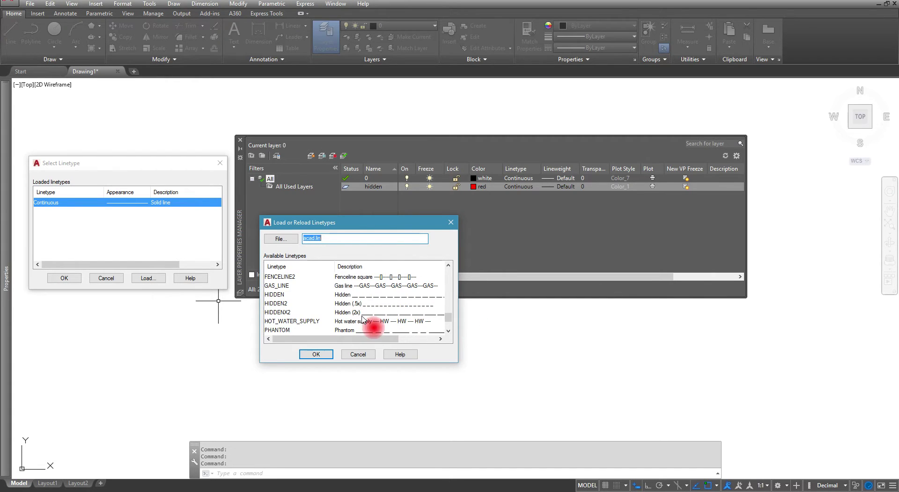
left_click(270, 295)
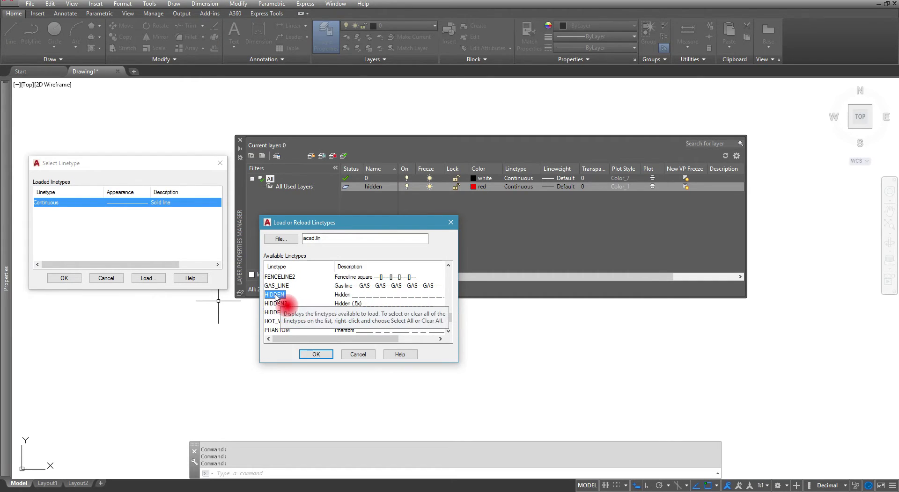
left_click(316, 354)
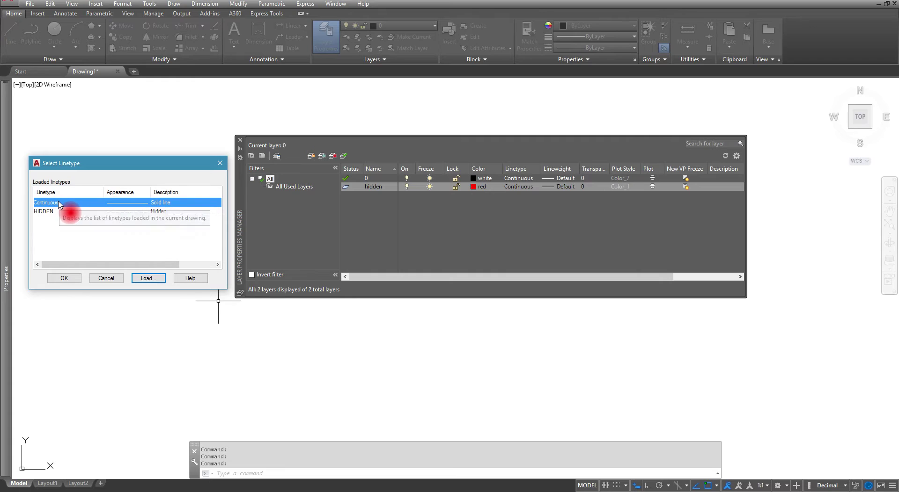
left_click(155, 213)
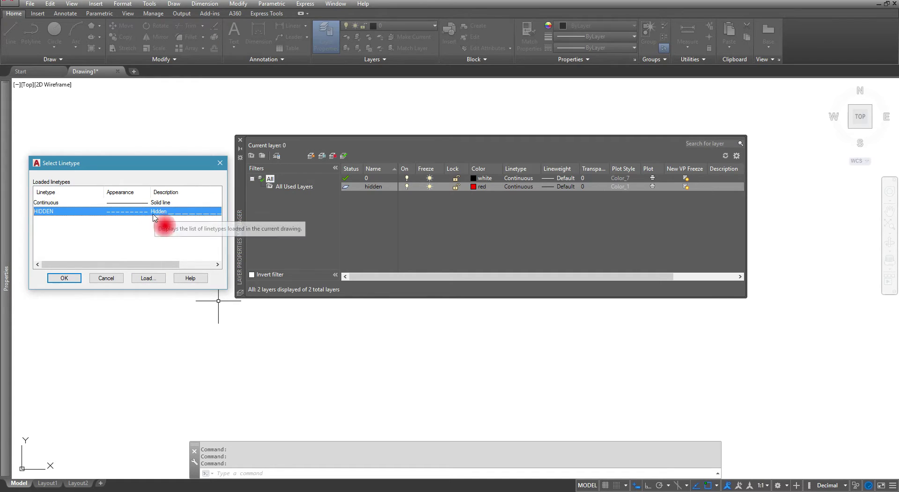
left_click(64, 278)
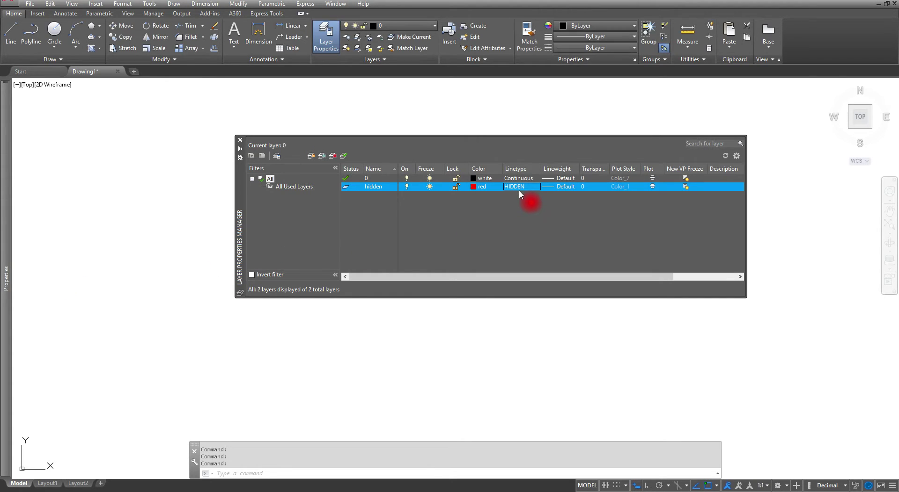
Review the hidden layer's lineweight options, transparency value and plot setting
left_click(560, 187)
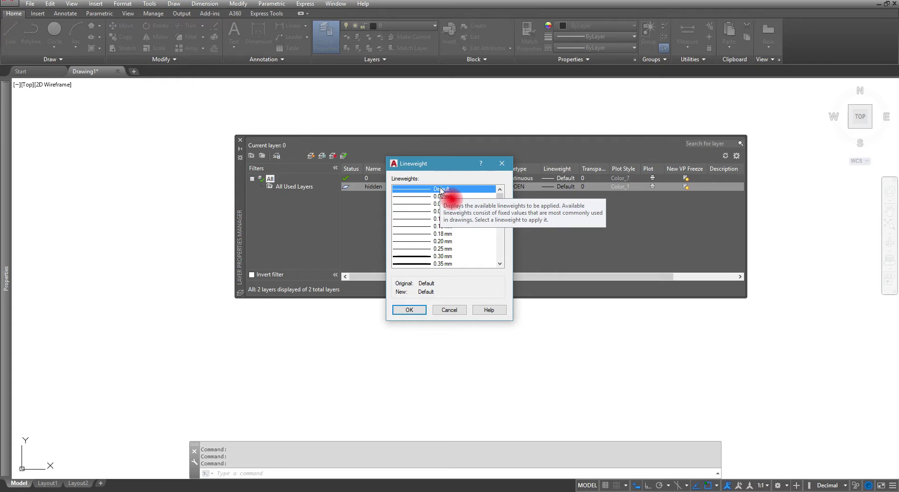
left_click(449, 310)
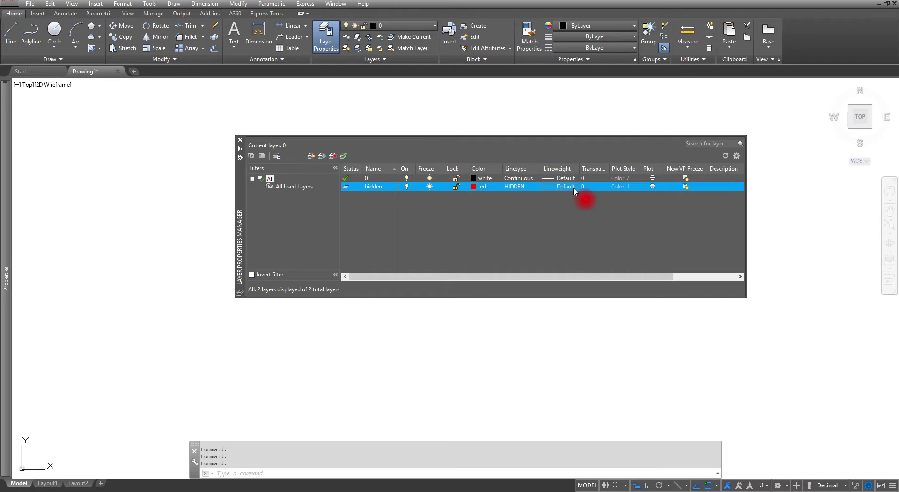
left_click(590, 189)
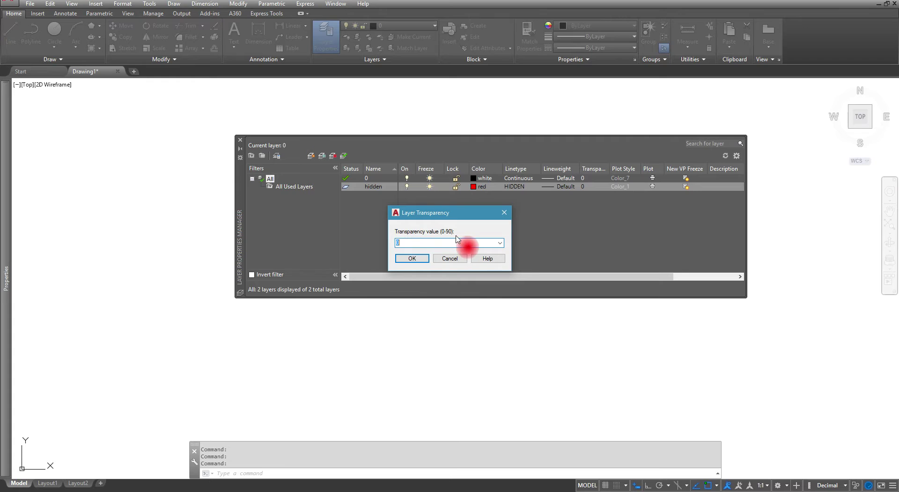
left_click(408, 259)
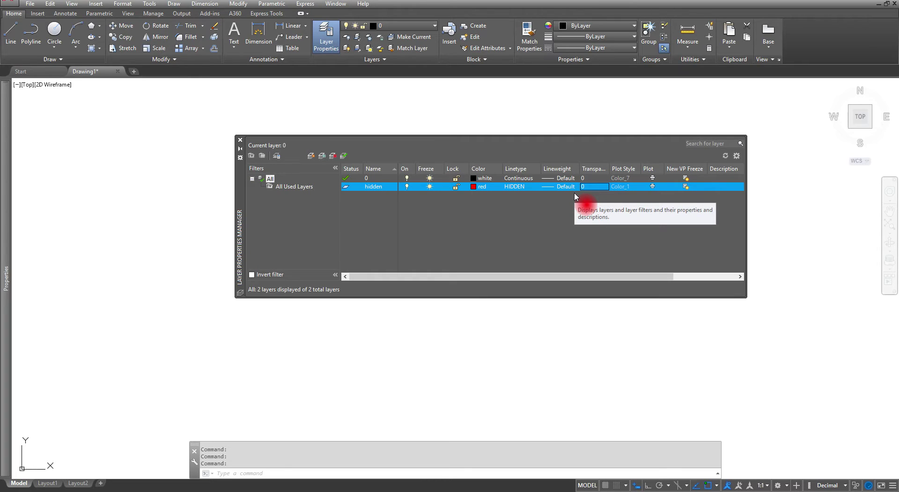
left_click(652, 188)
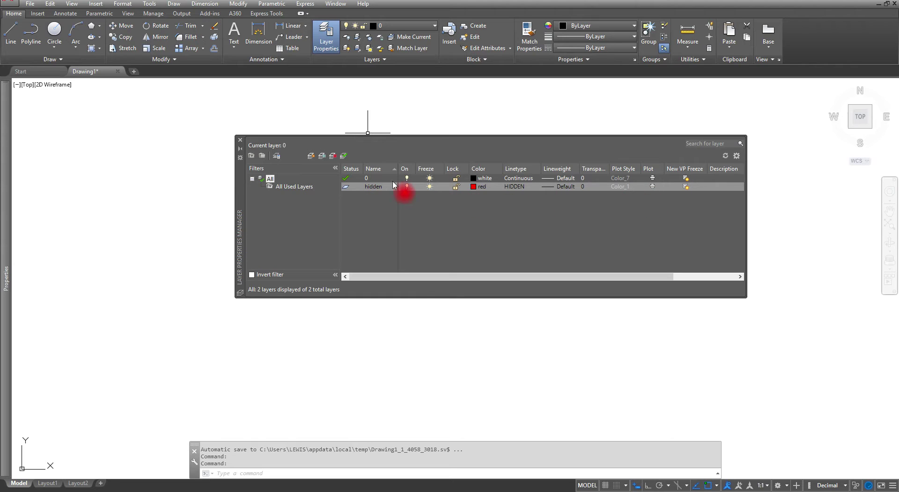
Create a new layer named center and set its color to green
left_click(312, 156)
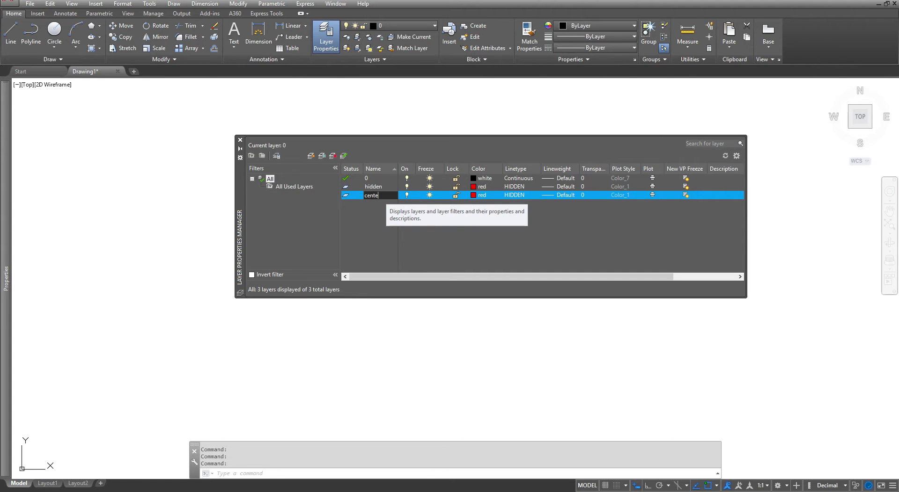
key("Return")
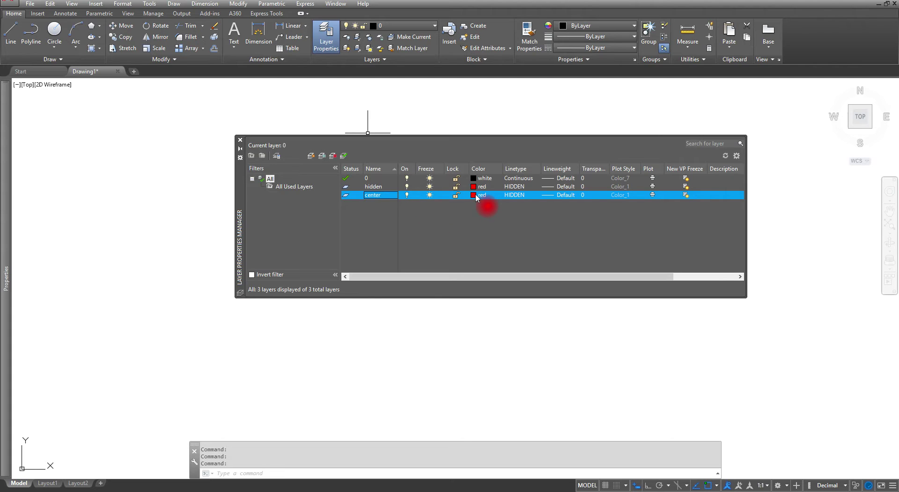
left_click(473, 195)
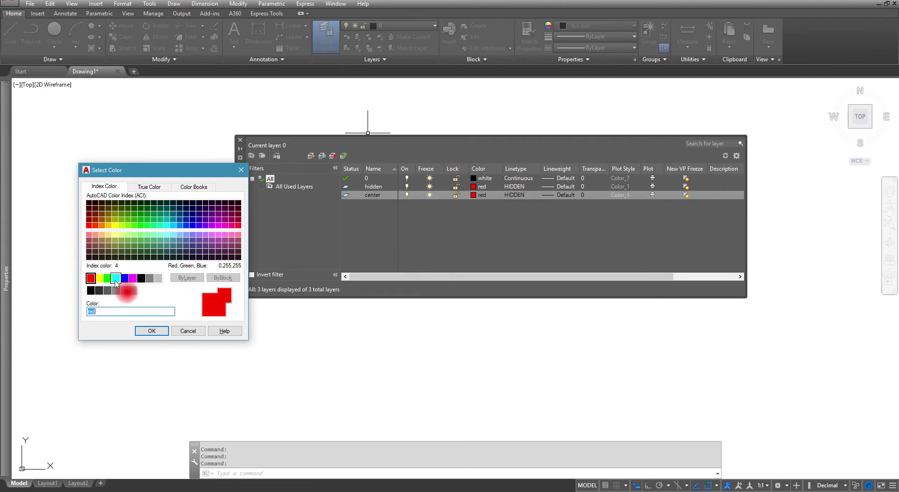
left_click(107, 279)
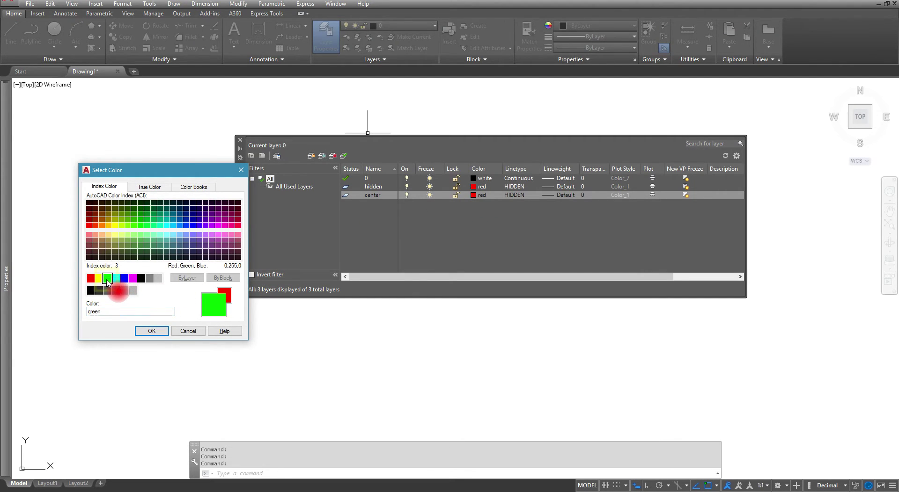
left_click(151, 331)
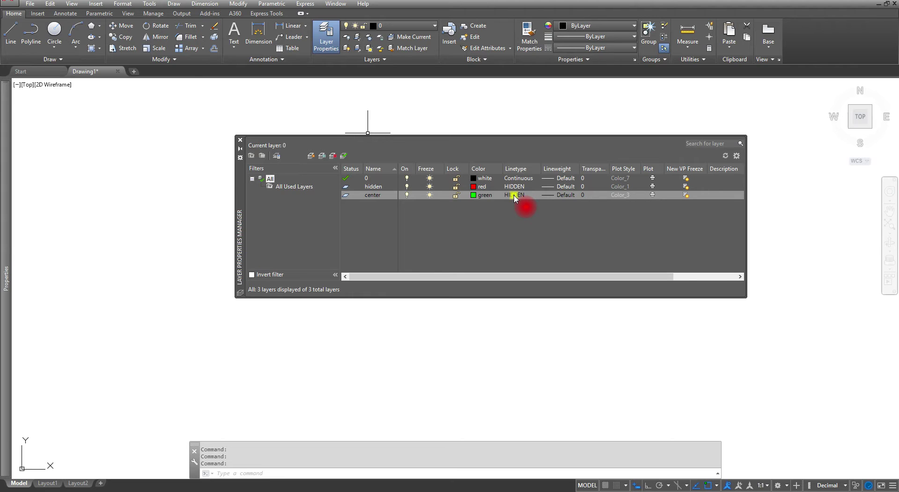
Load the CENTER linetype from acad.lin and assign it to the center layer
left_click(515, 196)
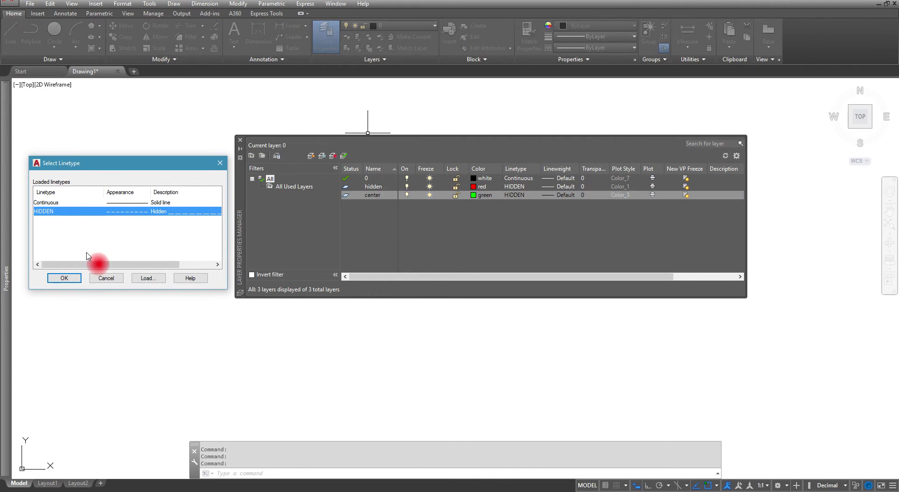
left_click(147, 279)
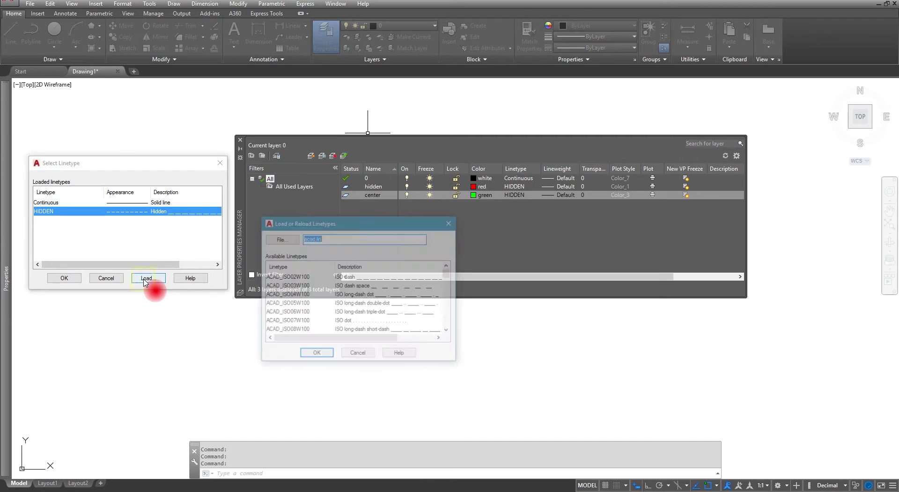
scroll(447, 295, "down", 5)
scroll(447, 297, "down", 1)
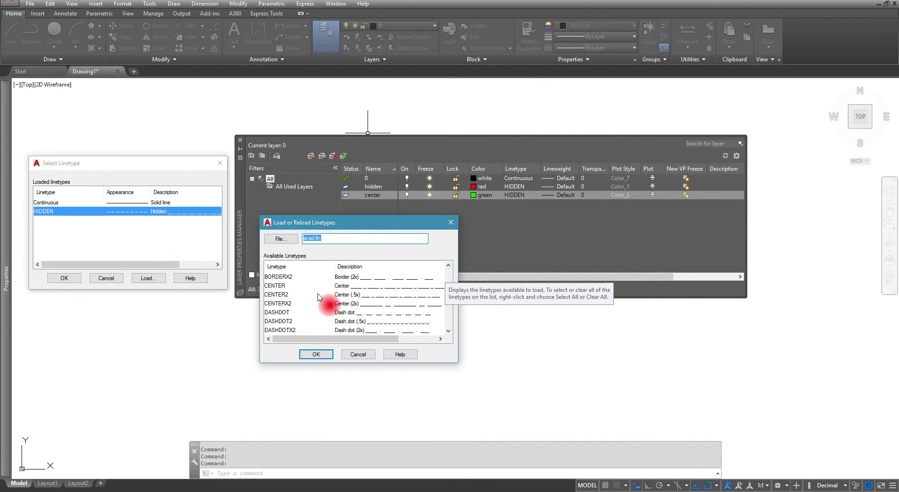
left_click(279, 286)
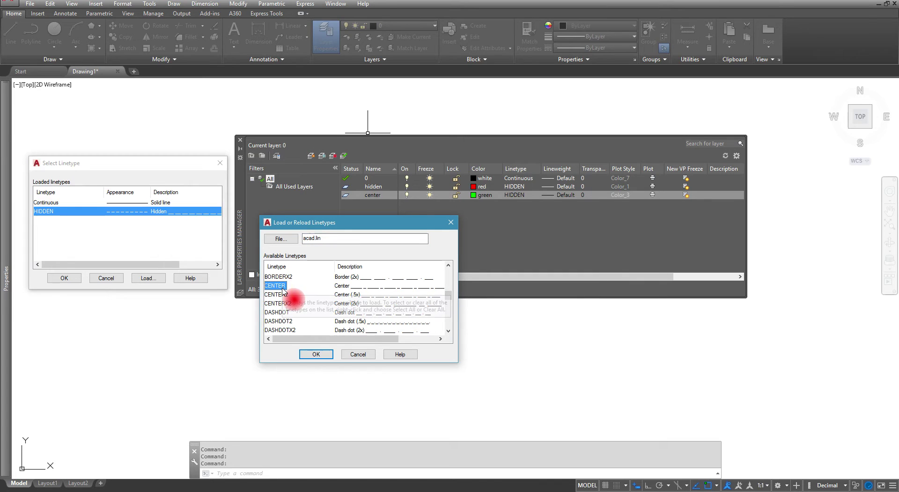
left_click(309, 357)
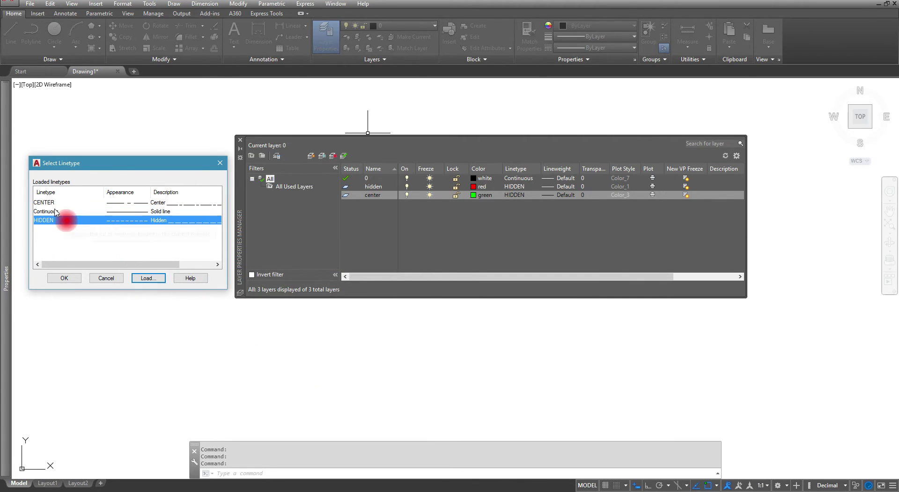
left_click(51, 203)
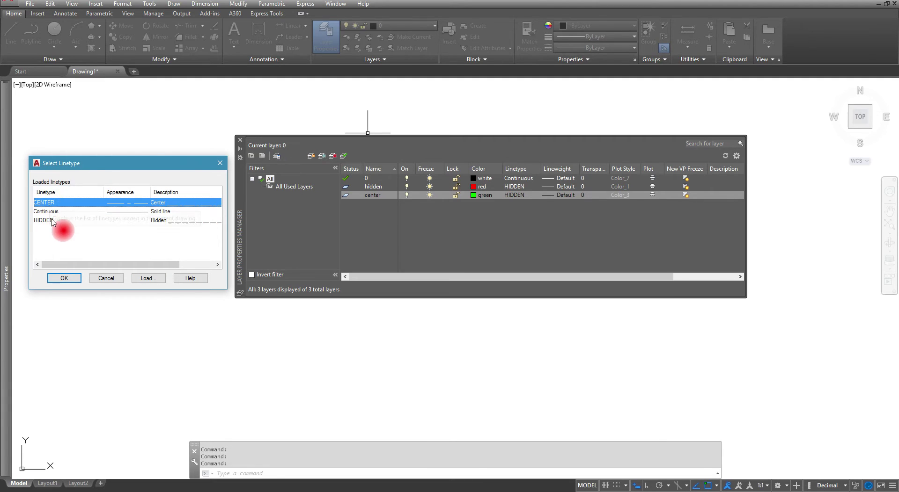
left_click(62, 278)
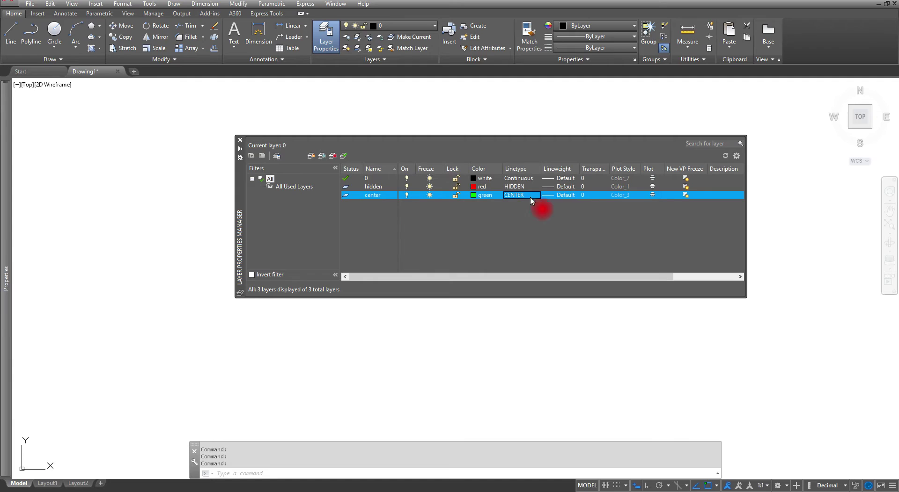
Set the hidden layer as the current layer, followed by the center layer
left_click(352, 187)
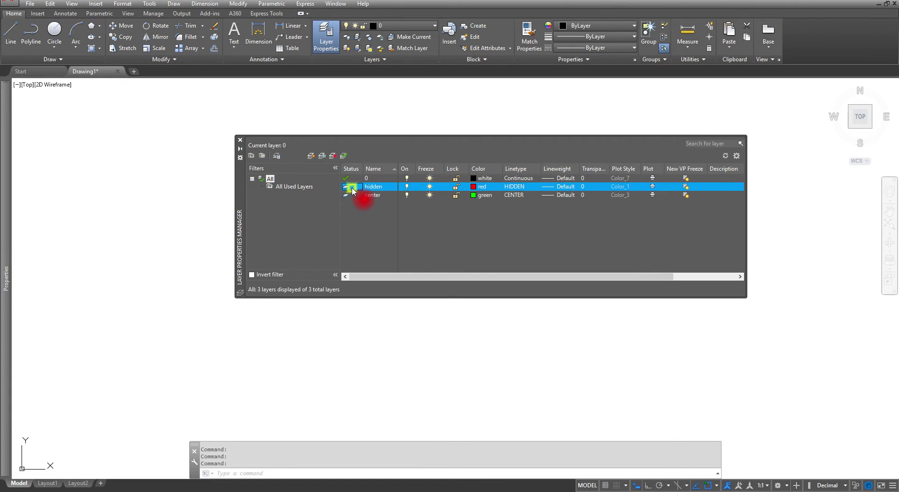
left_click(344, 156)
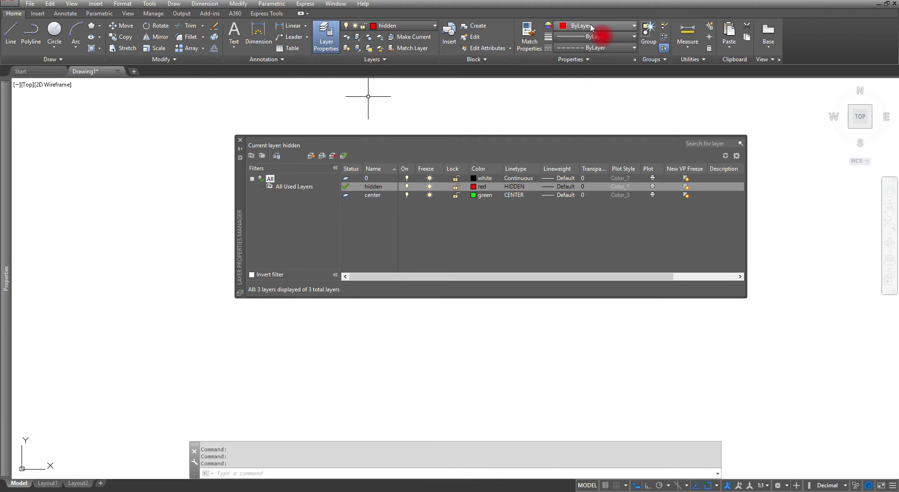
double_click(375, 196)
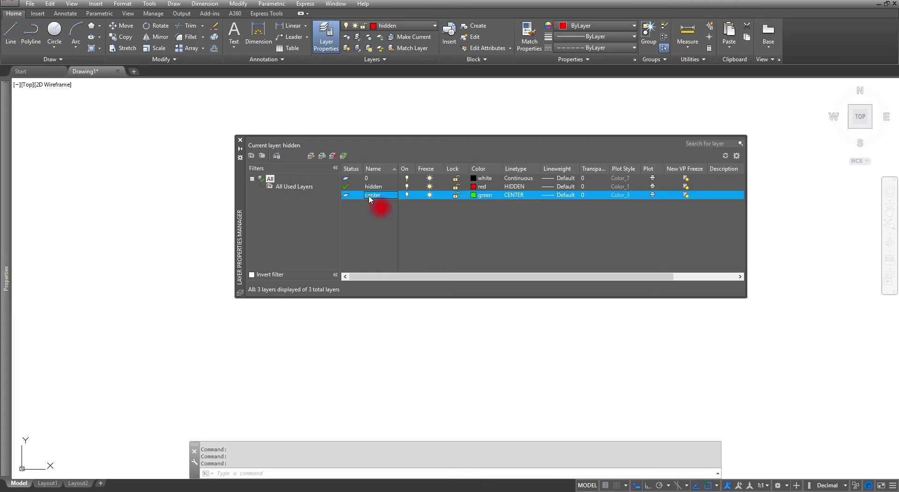
left_click(343, 157)
left_click(381, 81)
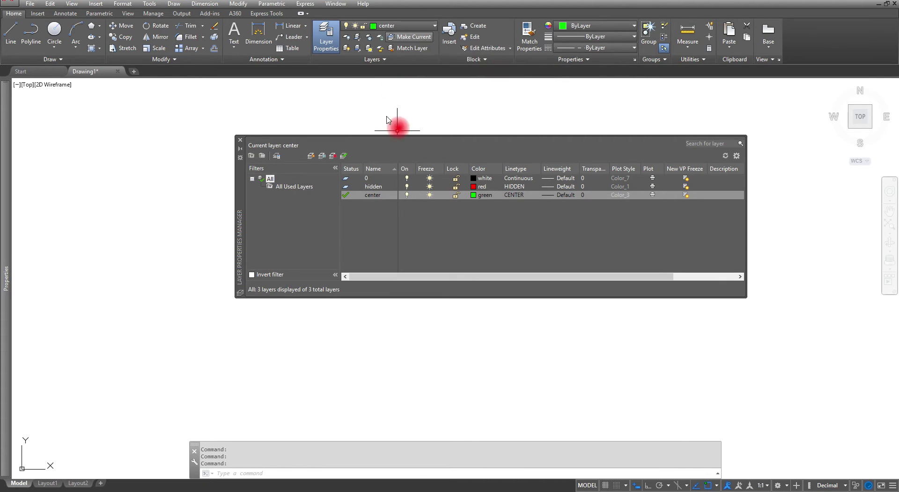
Make layer 0 the current layer and close the layer manager
left_click(374, 179)
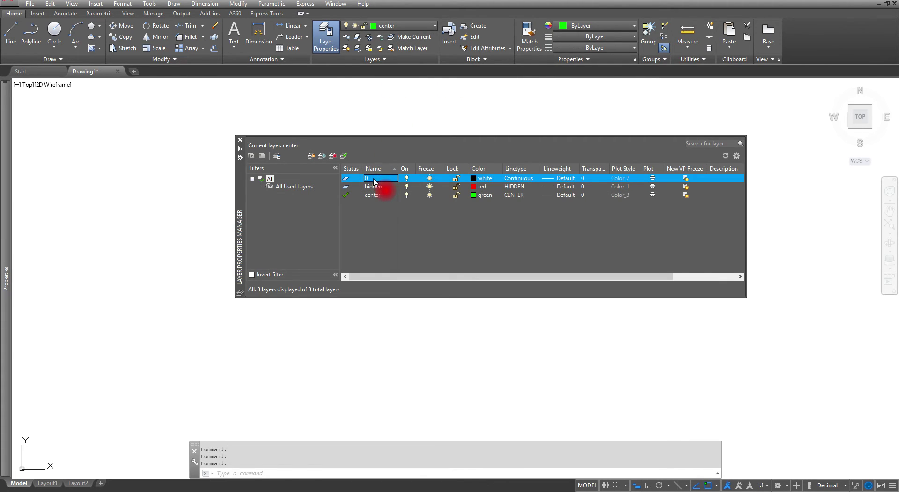
double_click(347, 179)
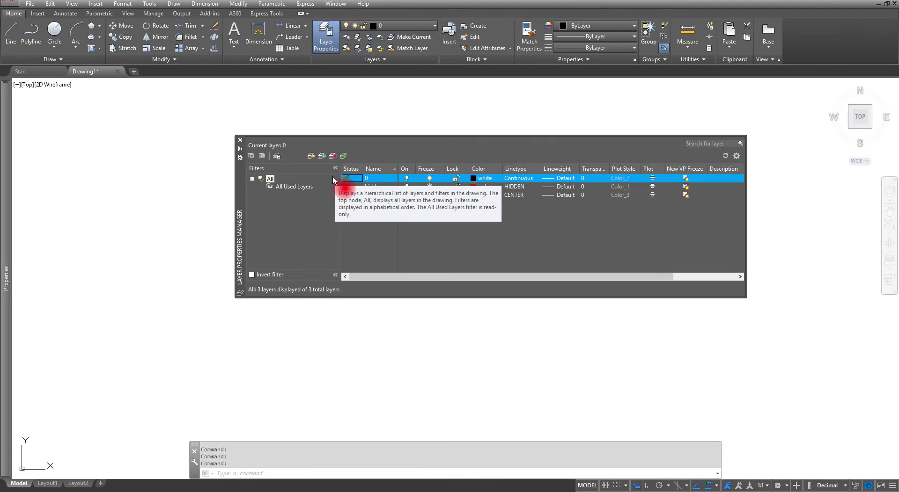
left_click(240, 141)
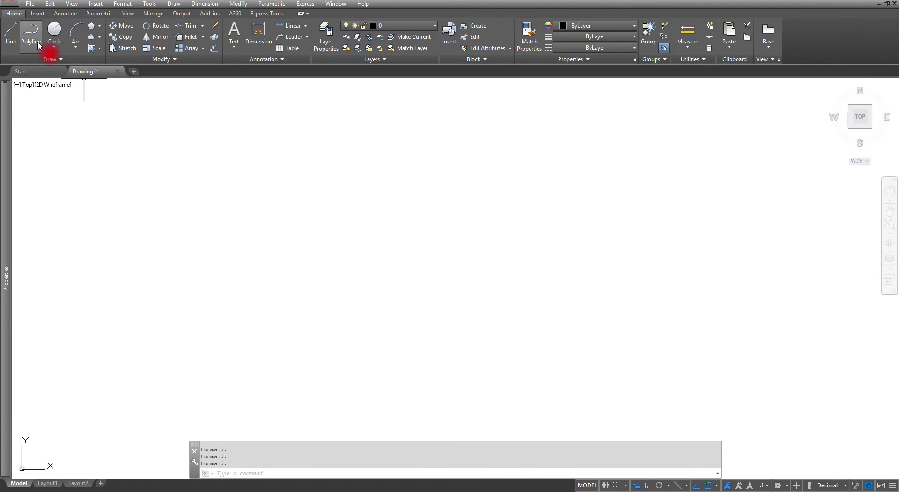
Draw a zigzag of four connected line segments across the middle of the drawing area on layer 0
left_click(11, 33)
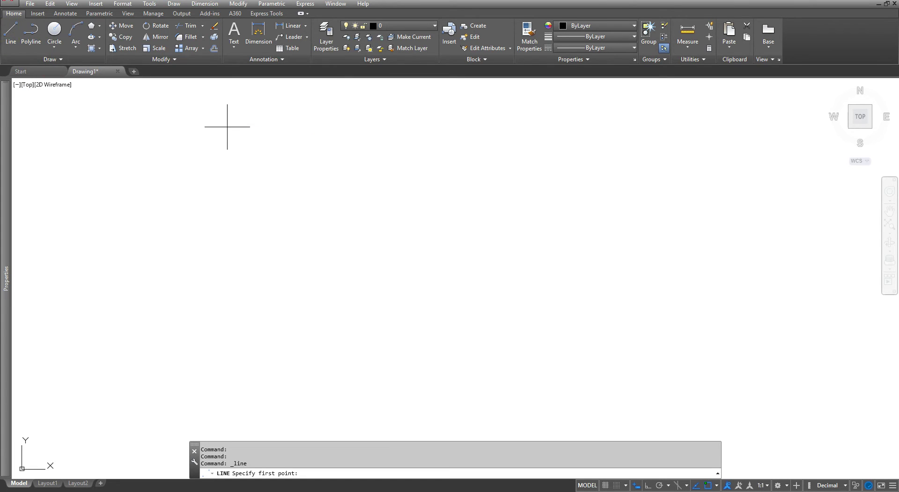
left_click(227, 151)
left_click(249, 264)
left_click(379, 168)
left_click(540, 303)
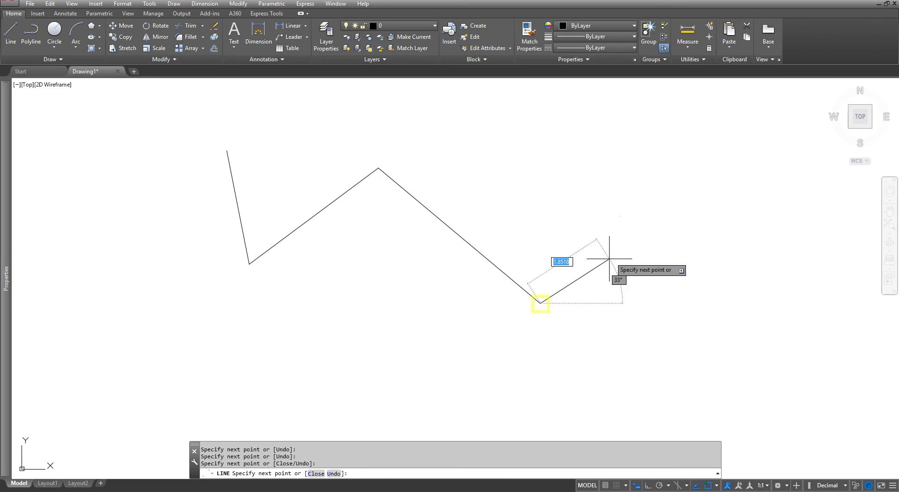
left_click(655, 194)
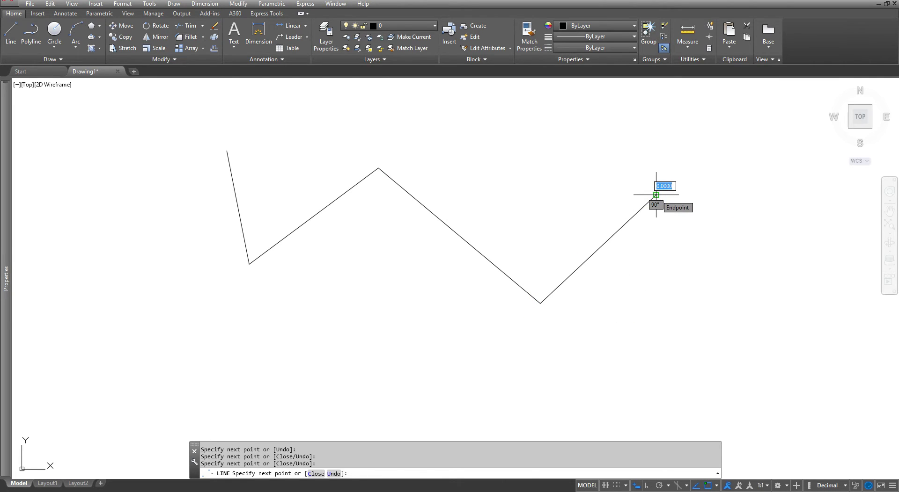
key("Escape")
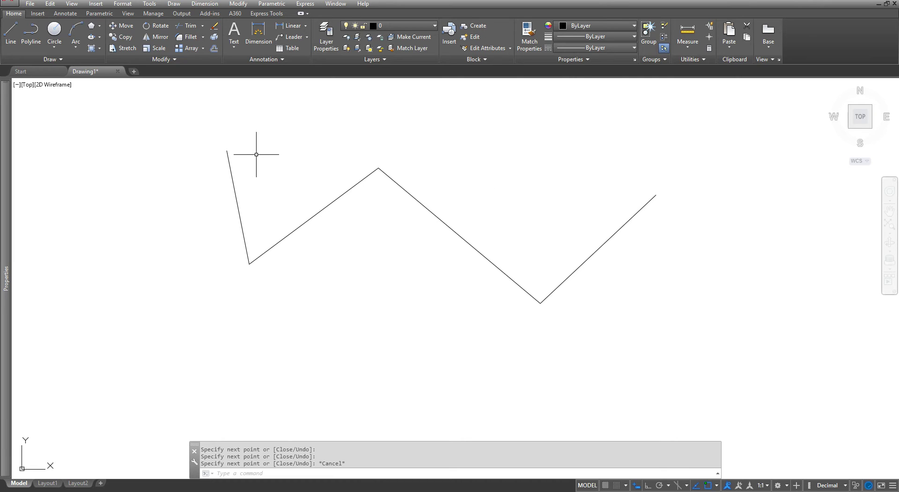
Move the zigzag's second segment to the hidden layer and clear the selection
left_click(354, 186)
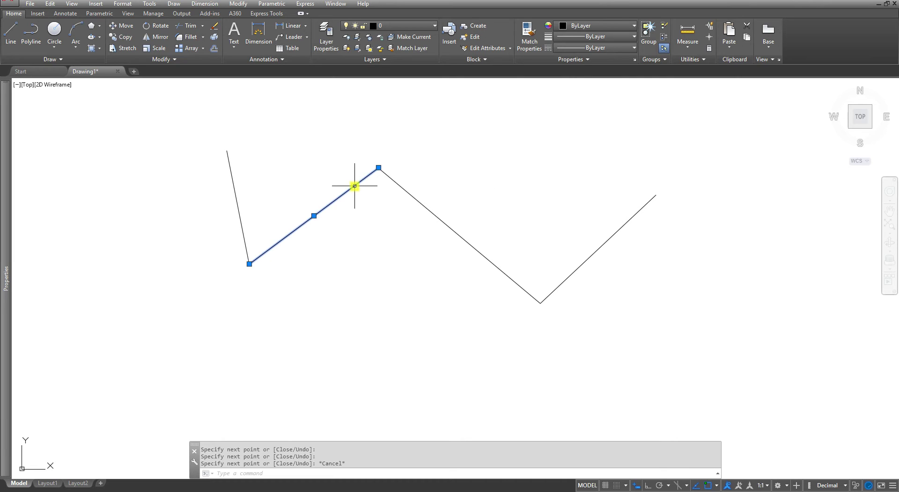
left_click(434, 26)
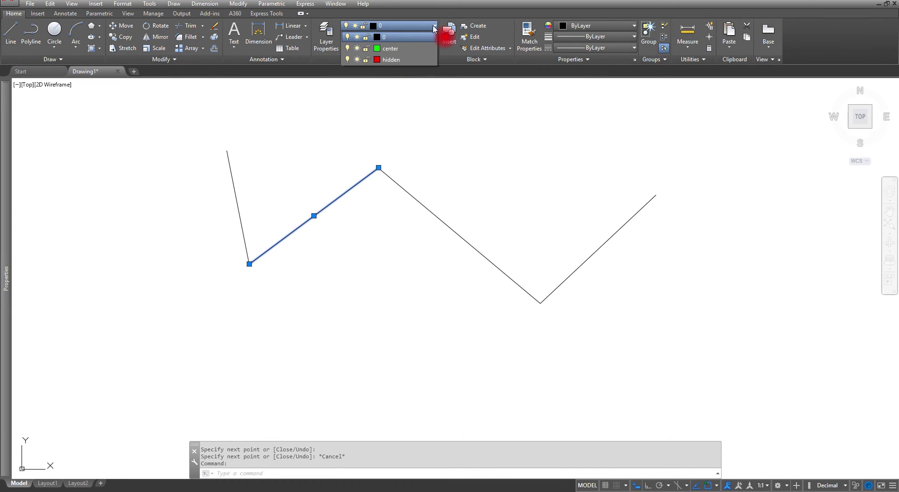
left_click(394, 59)
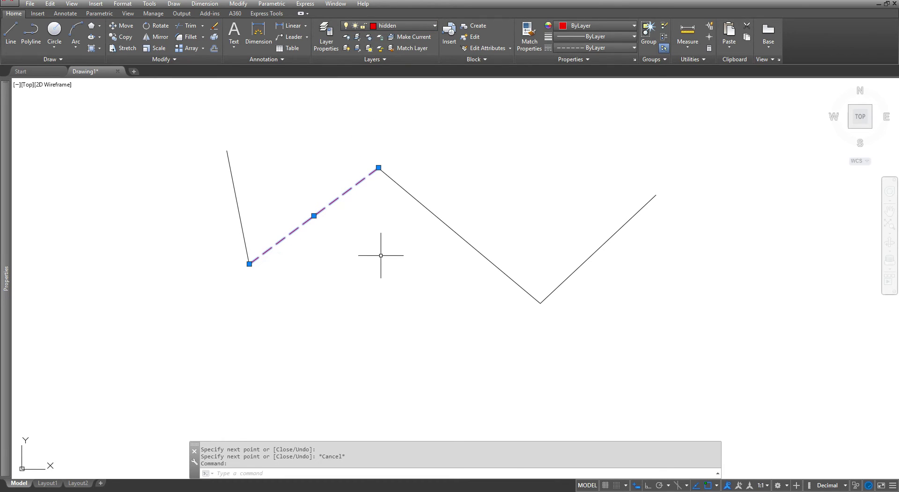
key("Escape")
key("Escape")
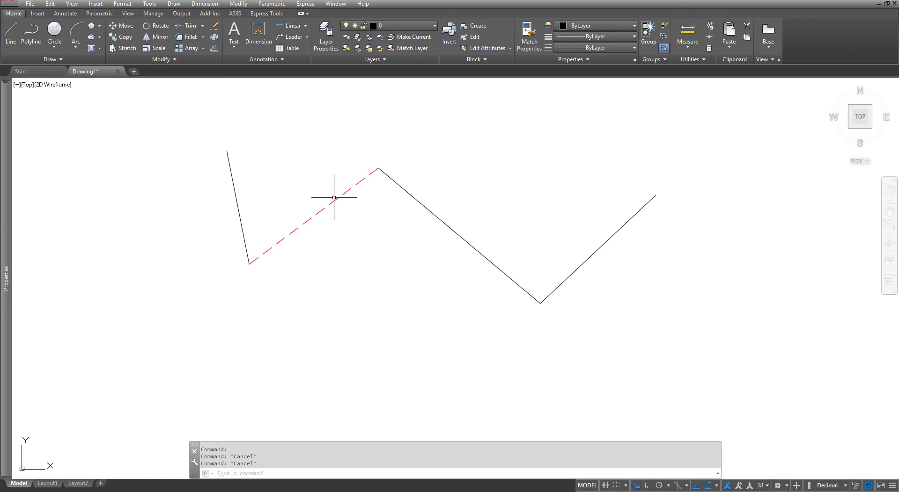
Move the zigzag's last segment to the center layer and clear the selection
left_click(601, 244)
left_click(401, 26)
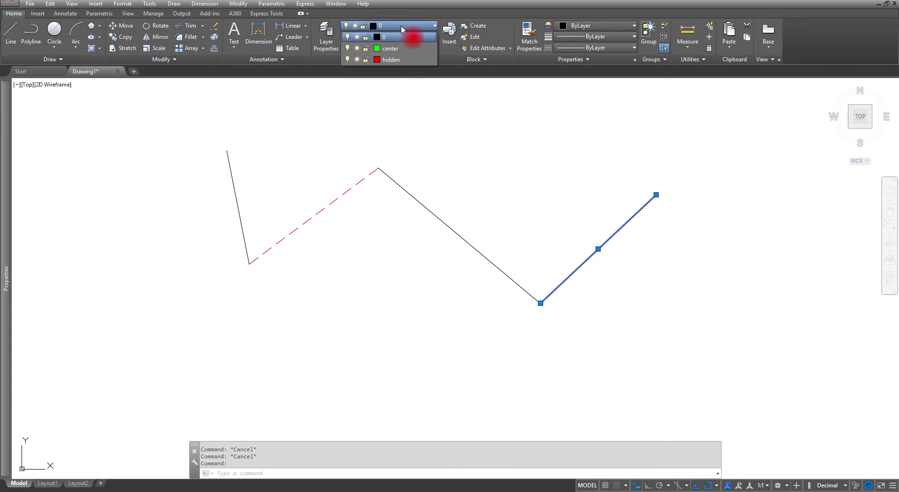
left_click(399, 49)
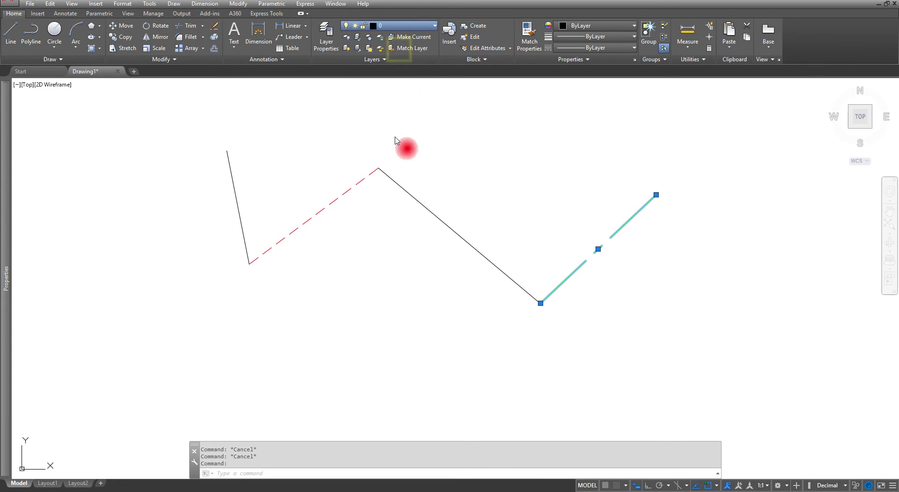
key("Escape")
key("Escape")
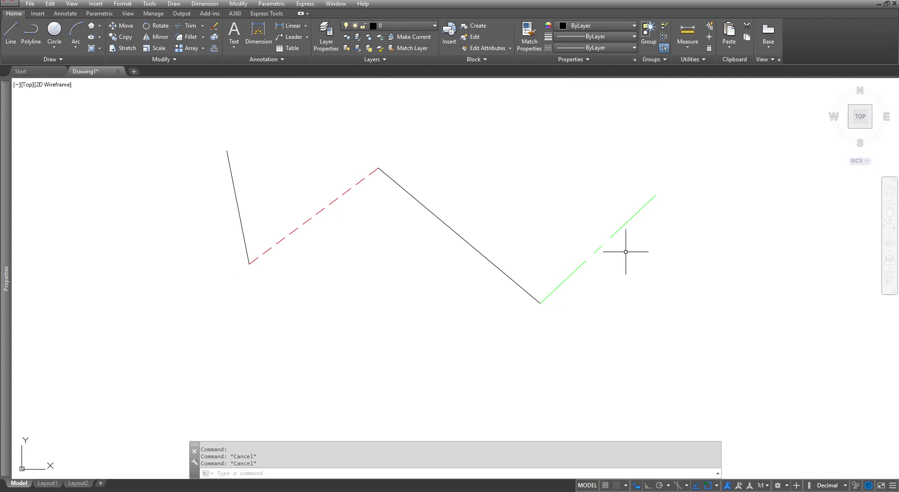
Make hidden the current layer and draw a single slanted line to the left of the zigzag
left_click(433, 25)
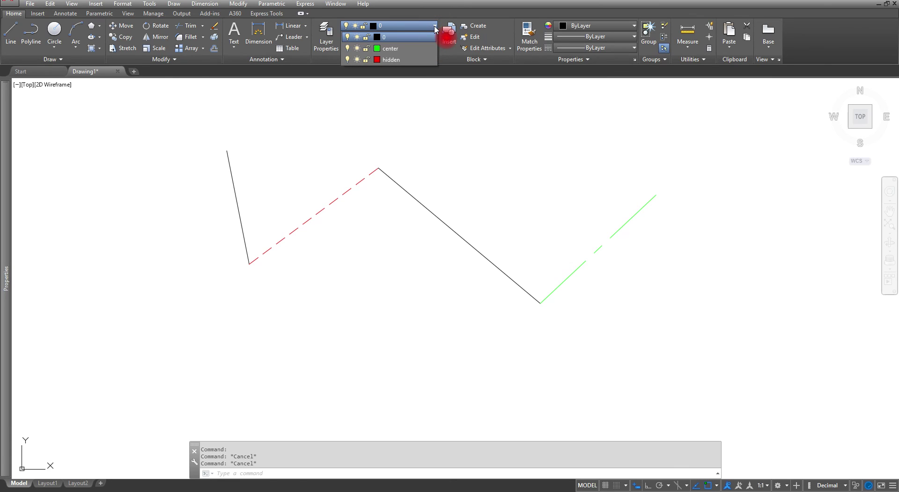
left_click(409, 60)
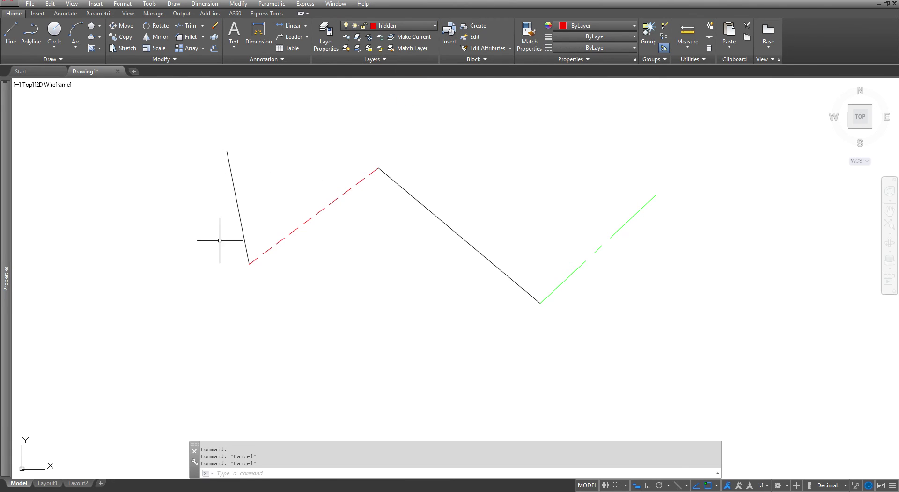
left_click(10, 32)
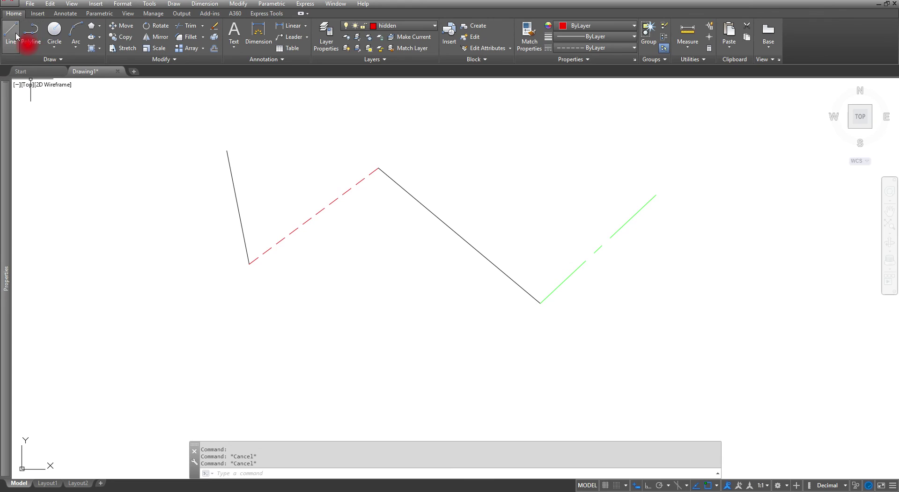
left_click(164, 182)
left_click(238, 298)
key("Escape")
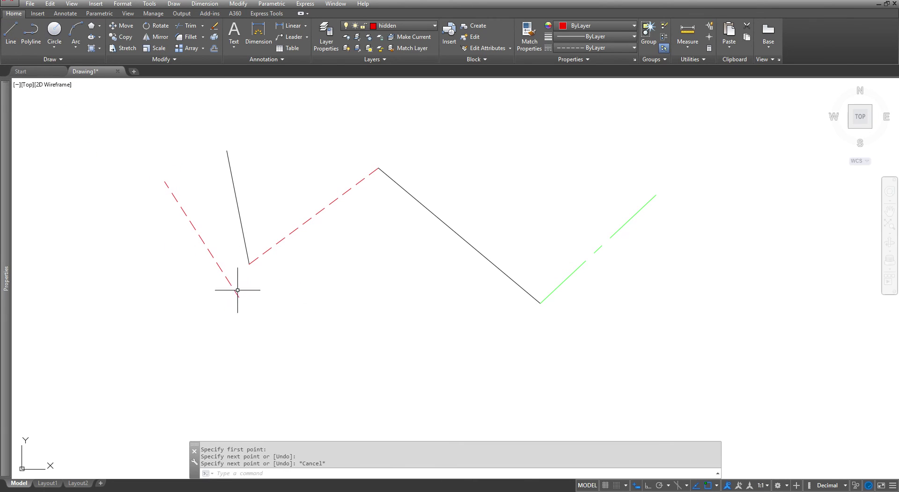
Draw a circle below the zigzag's middle peak on the hidden layer, and make layer 0 current again
left_click(55, 35)
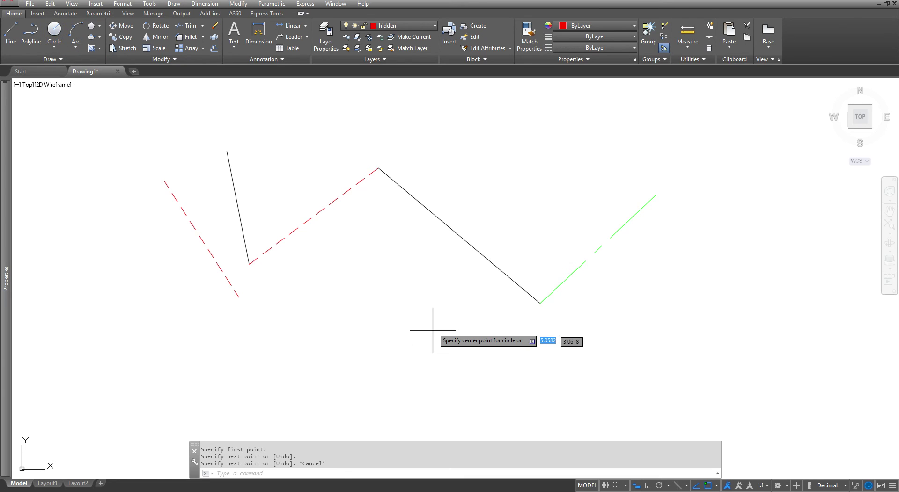
left_click(377, 282)
left_click(346, 310)
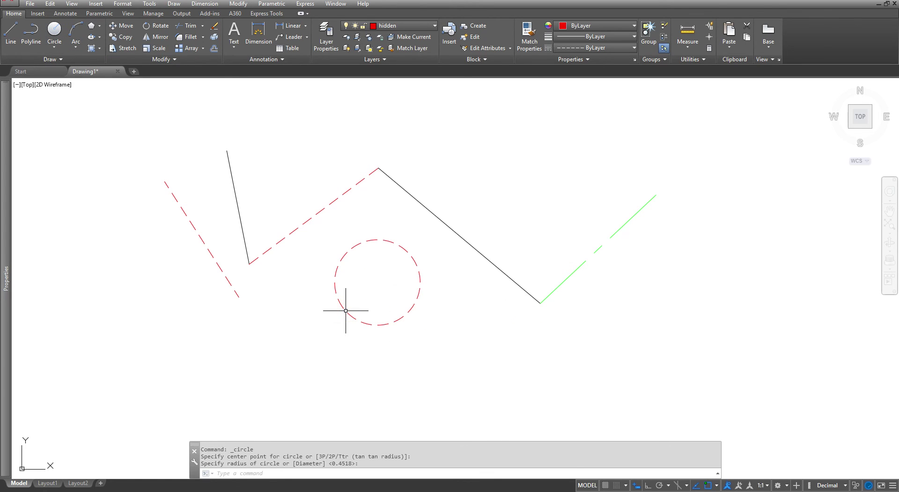
key("Escape")
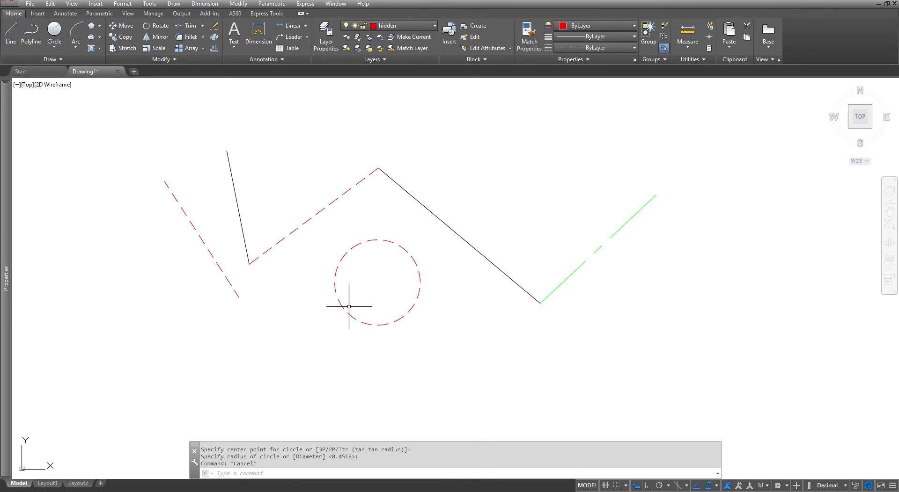
left_click(434, 25)
left_click(393, 35)
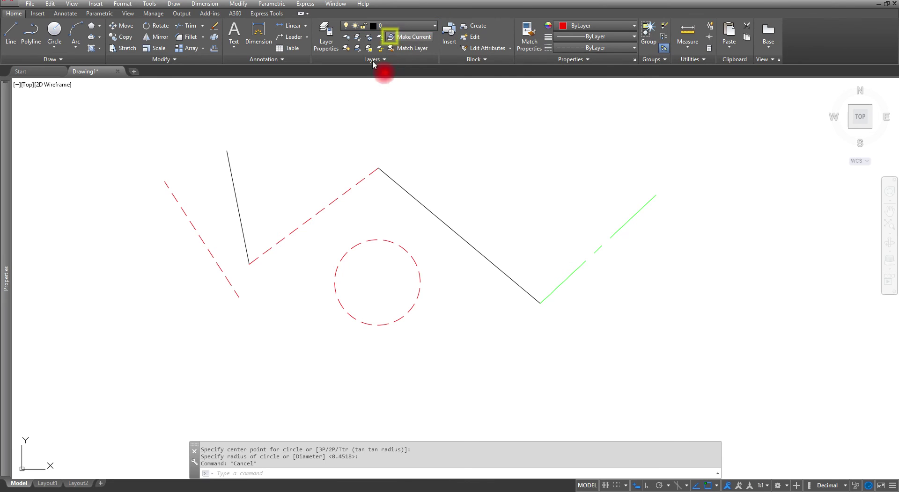